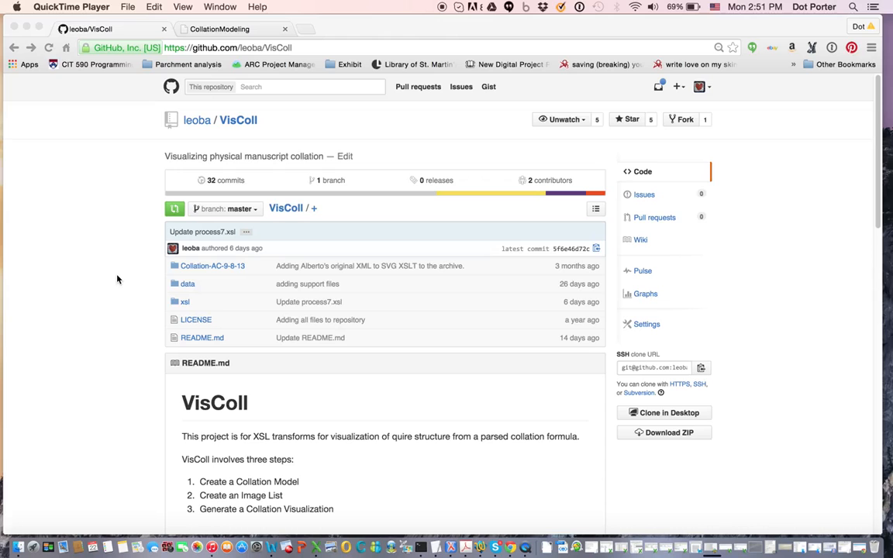
Step: Review the collation model instructions in the VisColl README and switch to the Collation Modeler's manuscript list
scroll(109, 326, "down", 3)
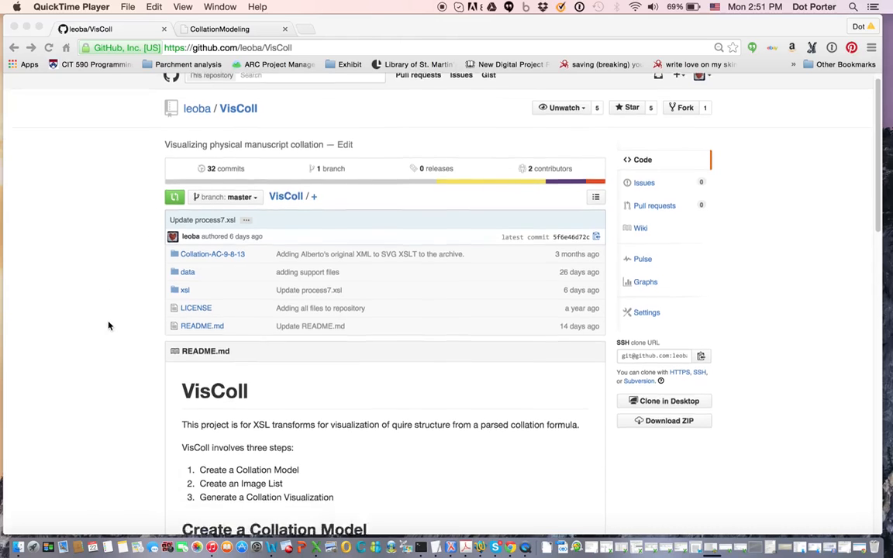
scroll(109, 325, "down", 3)
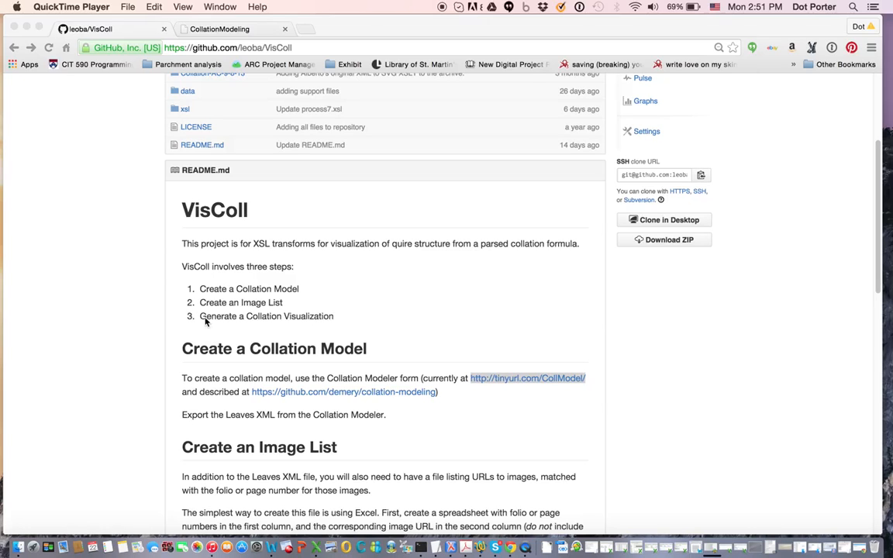
scroll(128, 340, "down", 2)
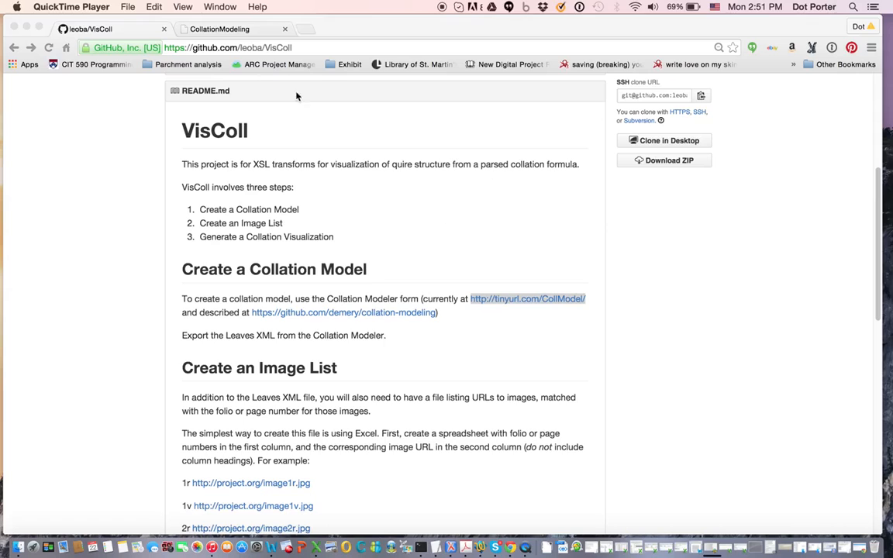
left_click(230, 32)
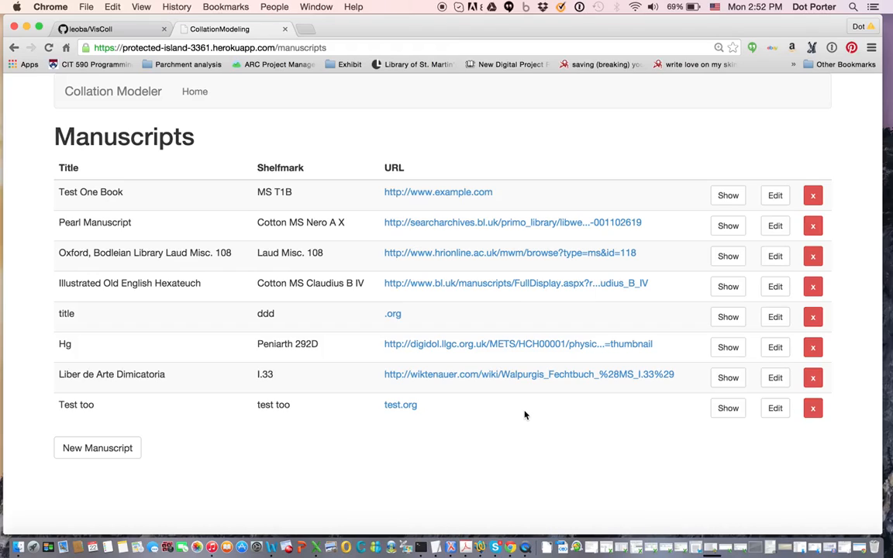
left_click(55, 285)
left_click_drag(55, 286, 203, 287)
left_click(203, 287)
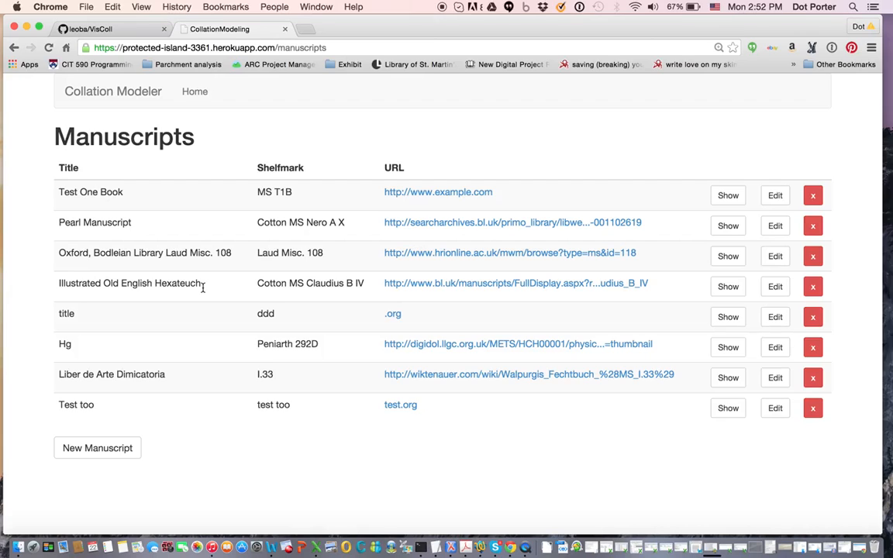
Step: Start a new manuscript with the title "Title of manuscript" and the shelfmark "ms. 1234"
left_click(118, 449)
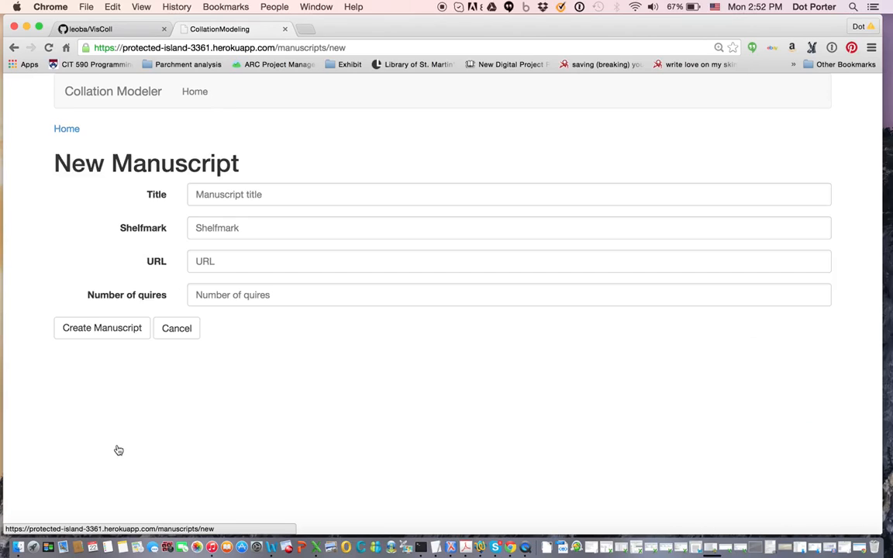
left_click(332, 201)
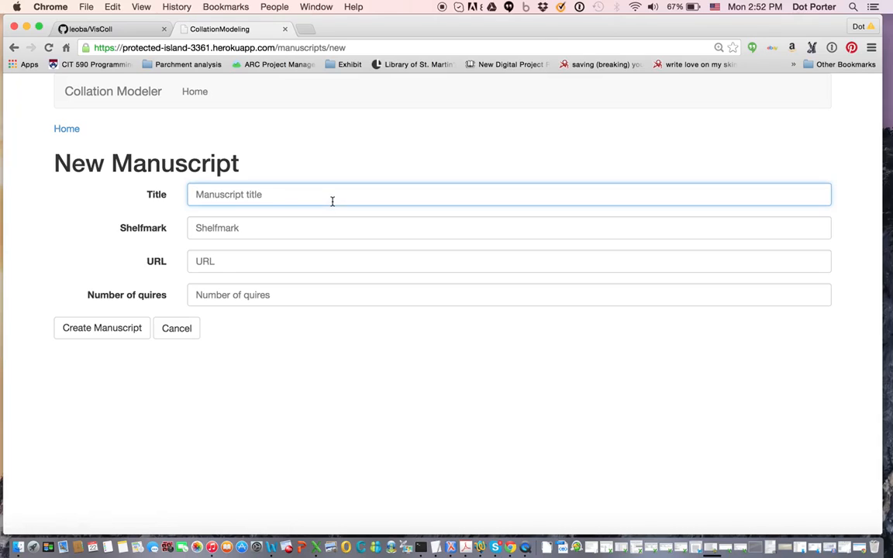
type("Title of manuscript")
left_click(317, 226)
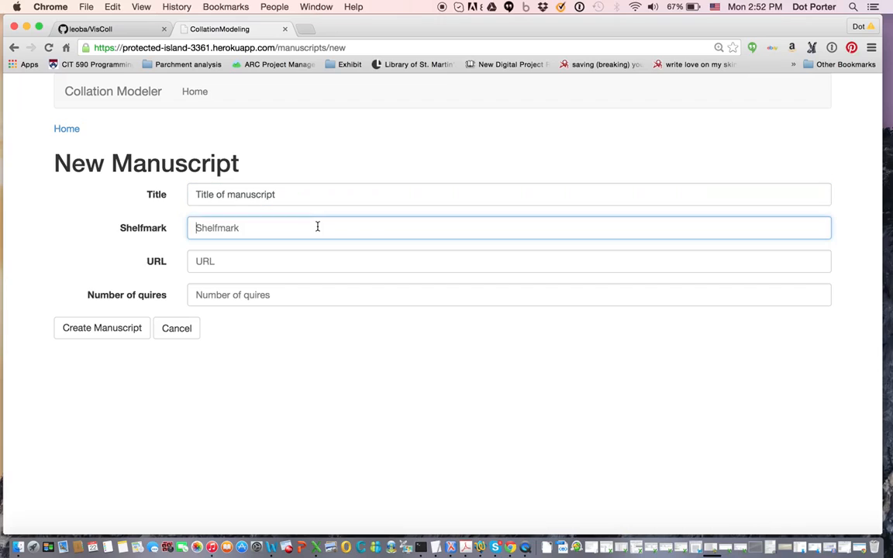
type("ms. 1234")
left_click(391, 258)
type("ht")
key("Down")
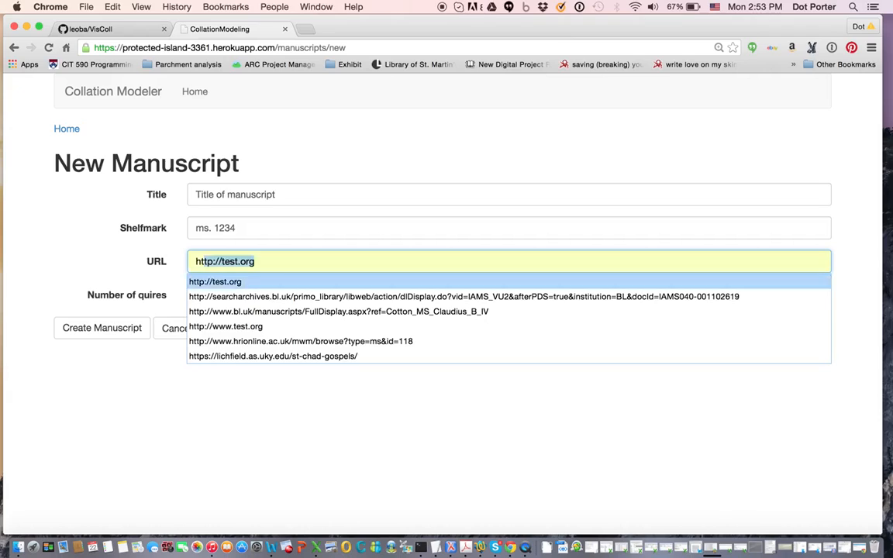
key("Return")
left_click(371, 293)
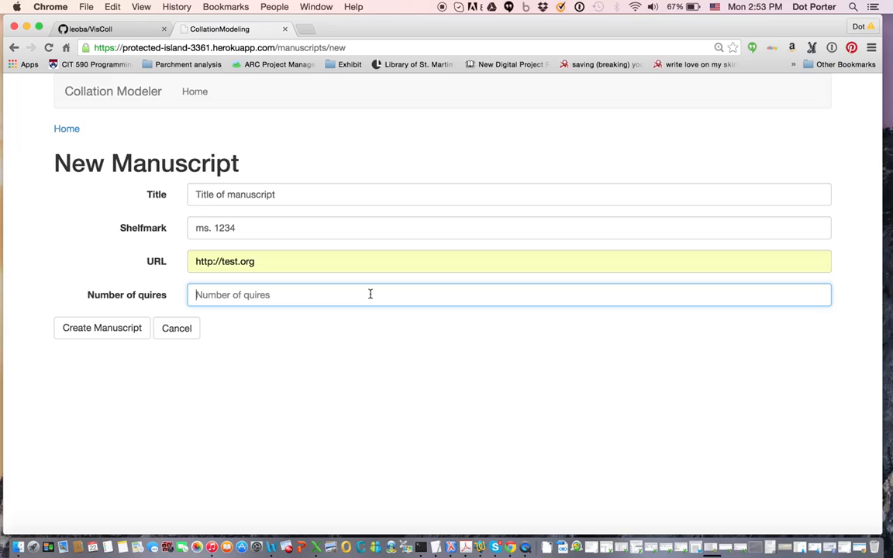
type("4")
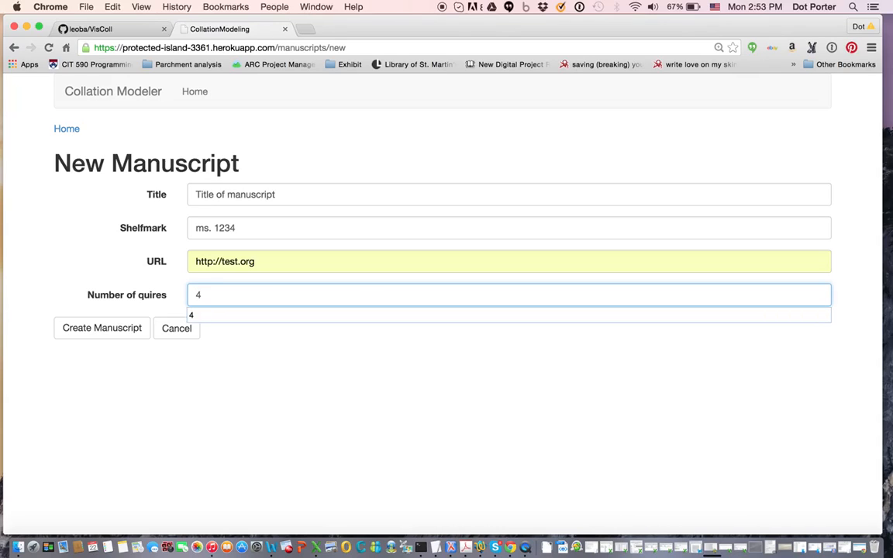
left_click(370, 314)
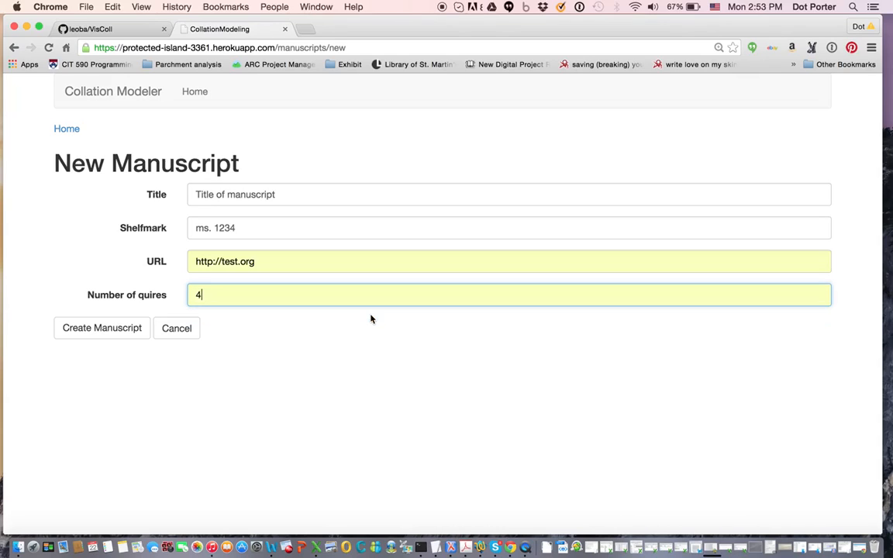
left_click(120, 334)
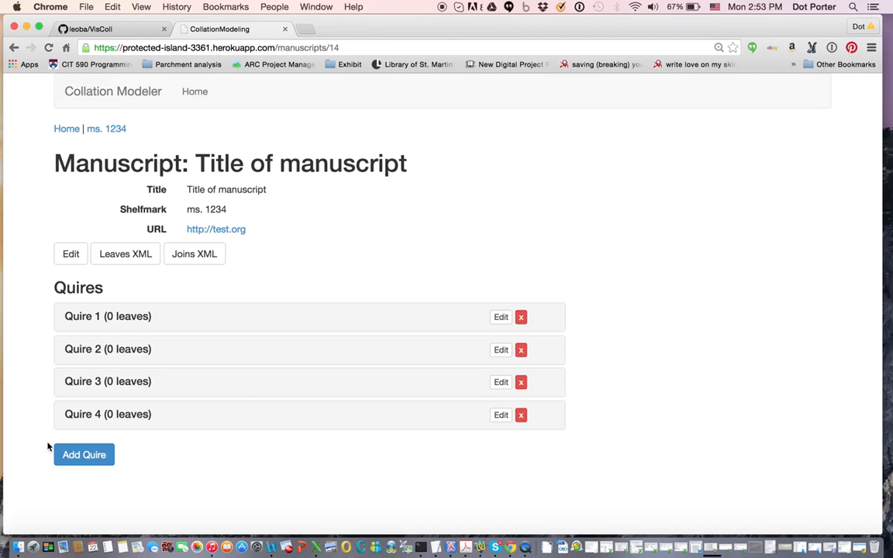
Step: Open Quire 1 for editing and add five leaves to it
left_click(502, 317)
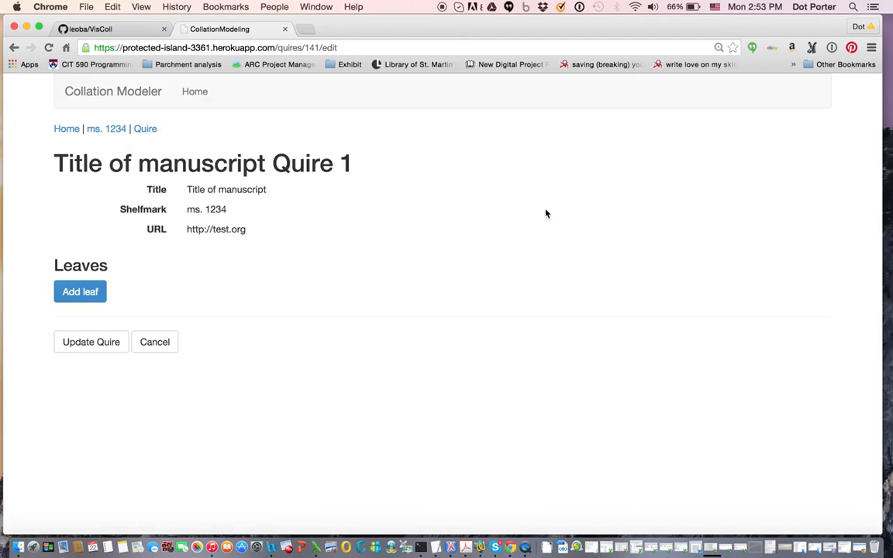
left_click(79, 293)
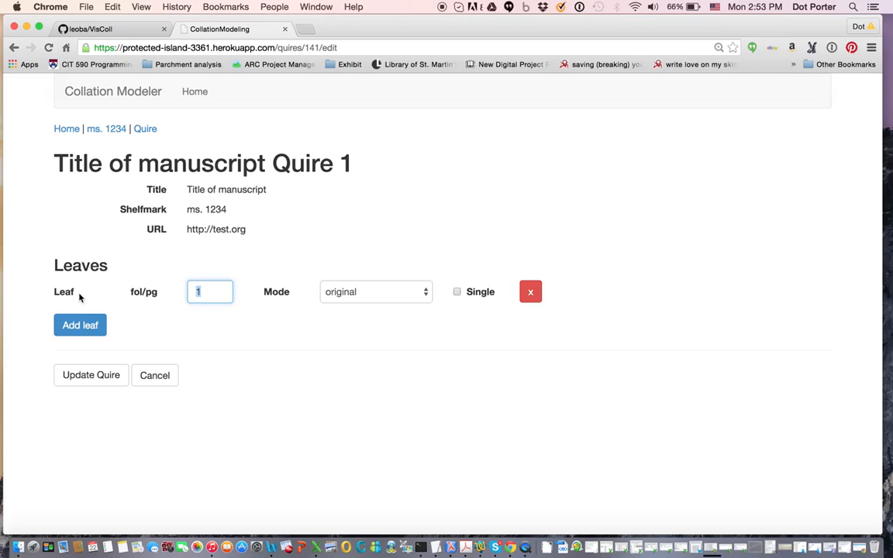
left_click(79, 335)
left_click(79, 361)
left_click(79, 362)
left_click(80, 392)
left_click(82, 426)
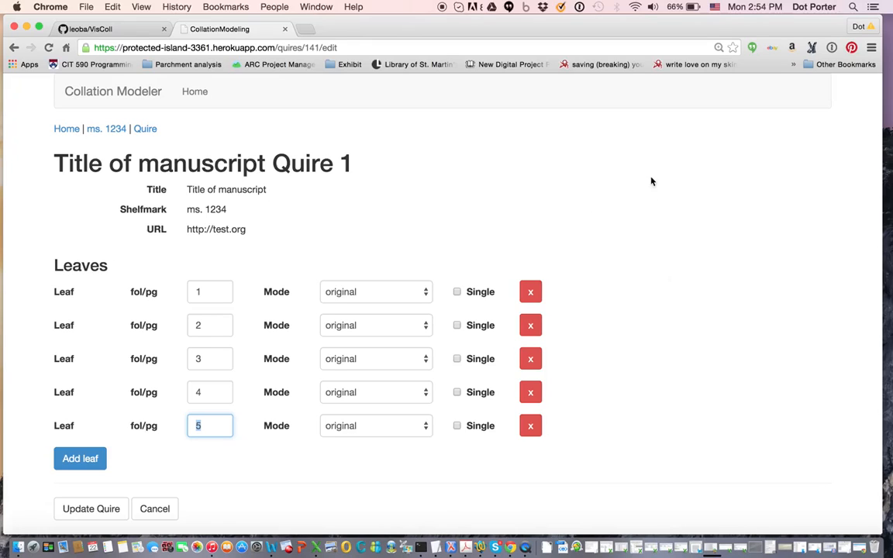
Step: Set the first leaf's mode to added and try to save the quire with its five leaves
left_click(423, 293)
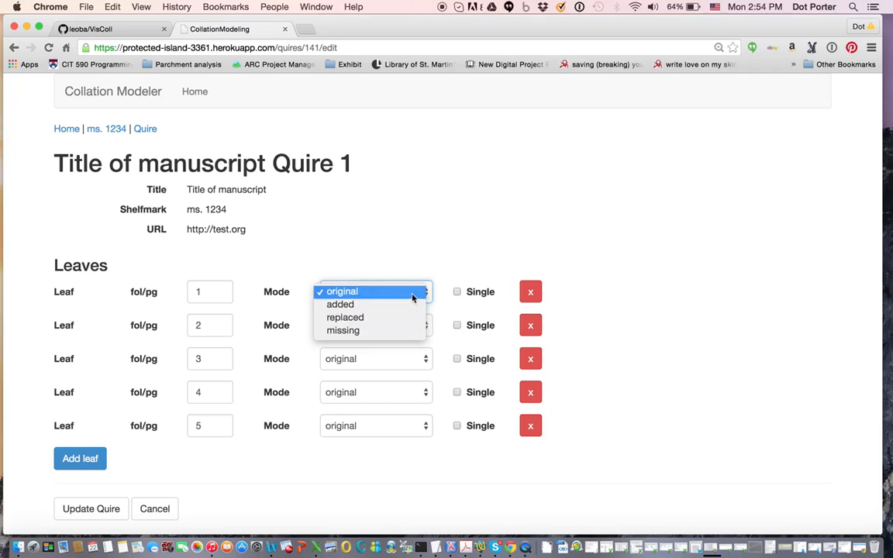
left_click(406, 306)
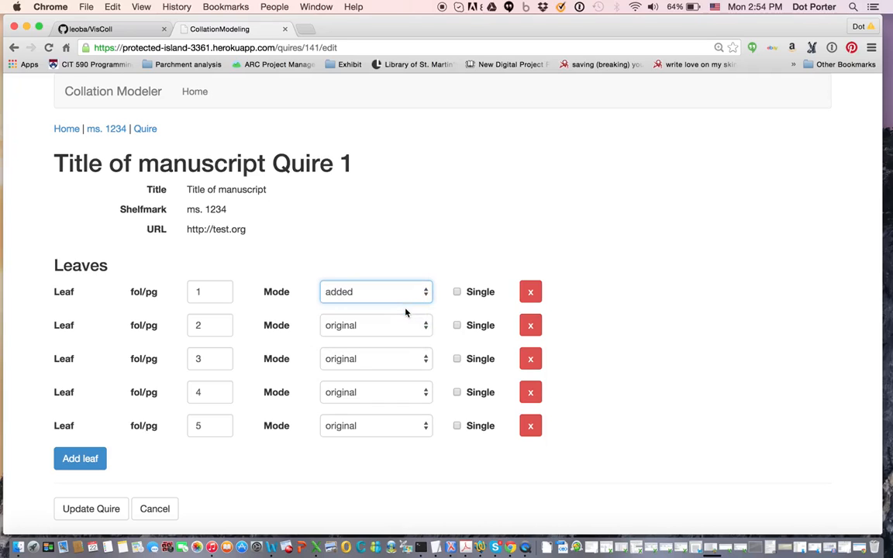
left_click(457, 292)
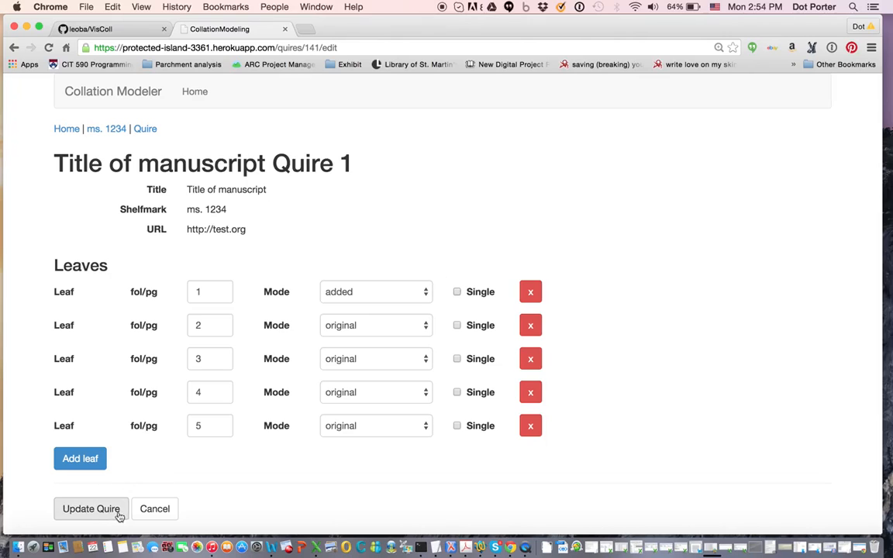
left_click(91, 512)
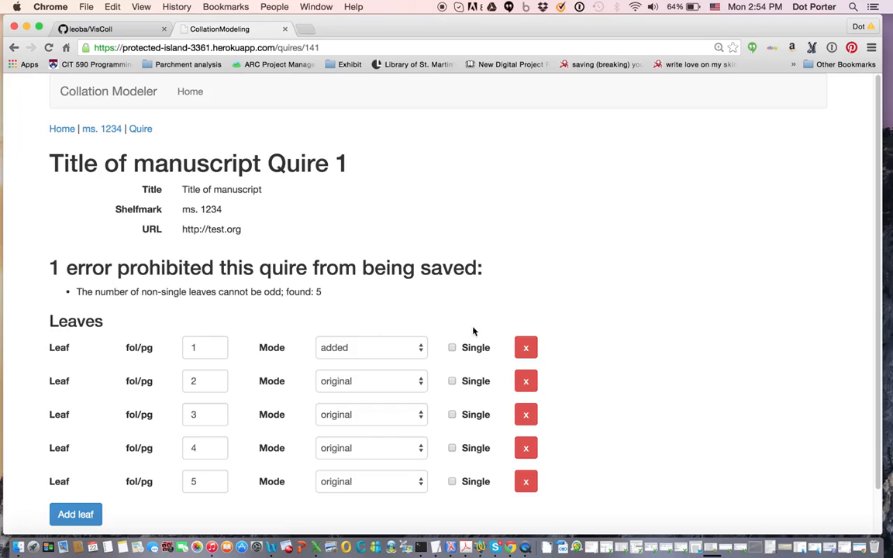
Step: Mark the added first leaf as single, delete it, and renumber the new first leaf as folio 1
left_click(452, 348)
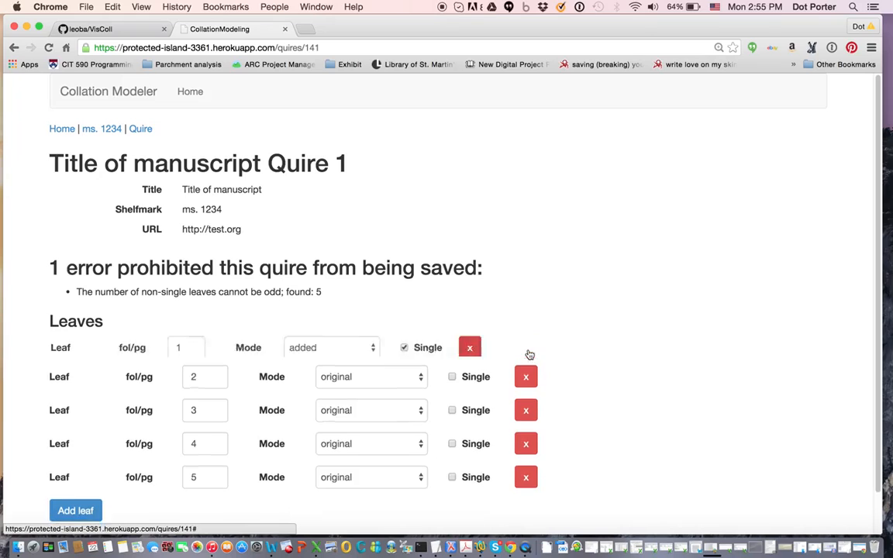
left_click(526, 350)
double_click(200, 349)
type("1")
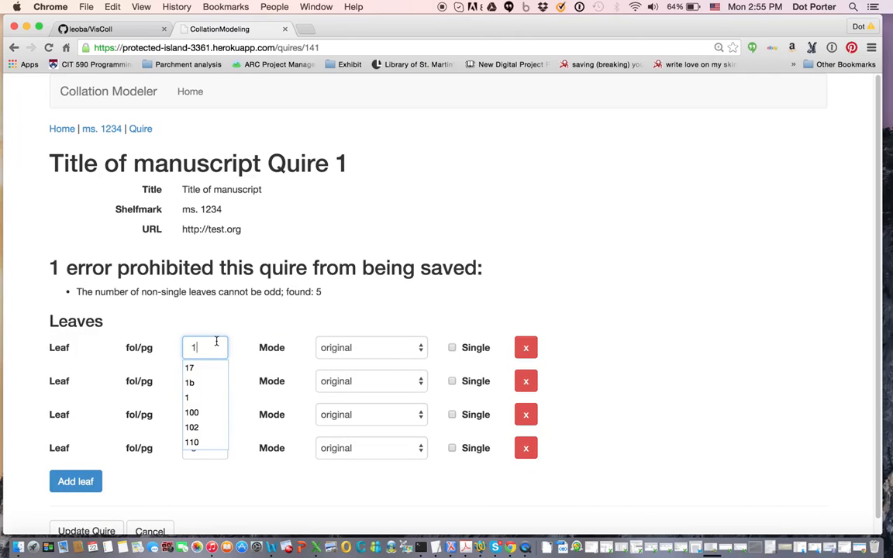
key("BackSpace")
type("2")
left_click(205, 366)
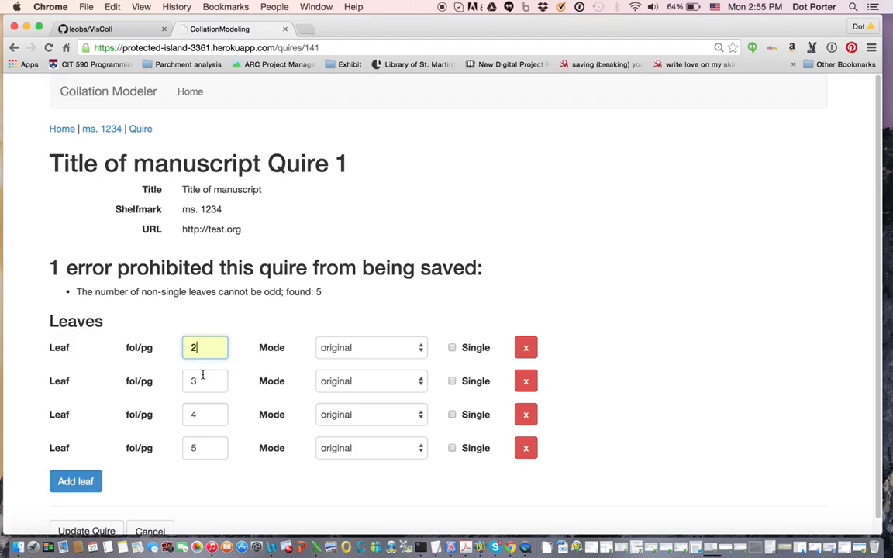
double_click(203, 348)
type("1")
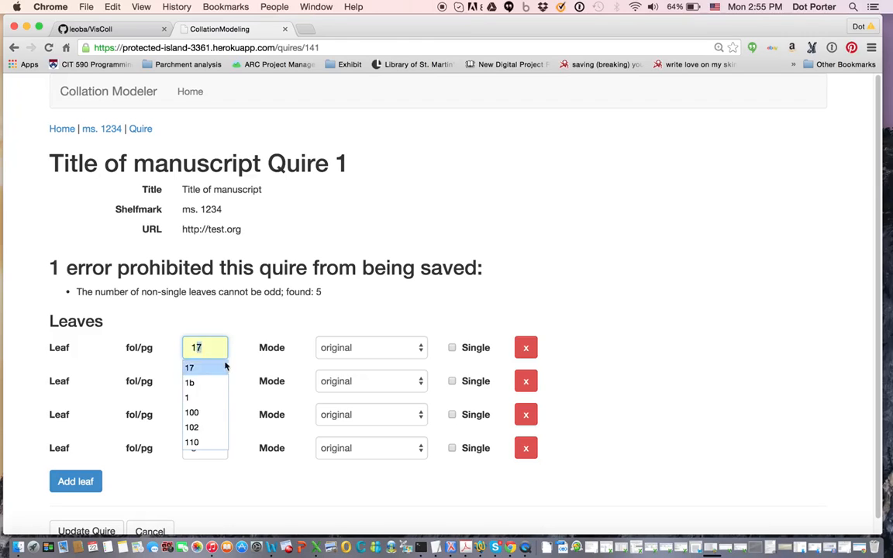
left_click(208, 396)
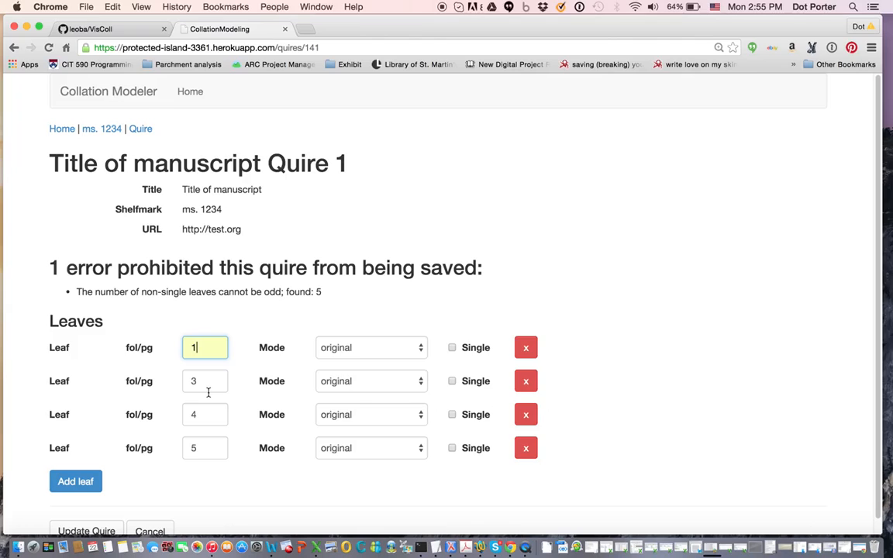
Step: Renumber the second, third and fourth leaves as folios 2, 3 and 4
key("Tab")
double_click(201, 380)
type("2")
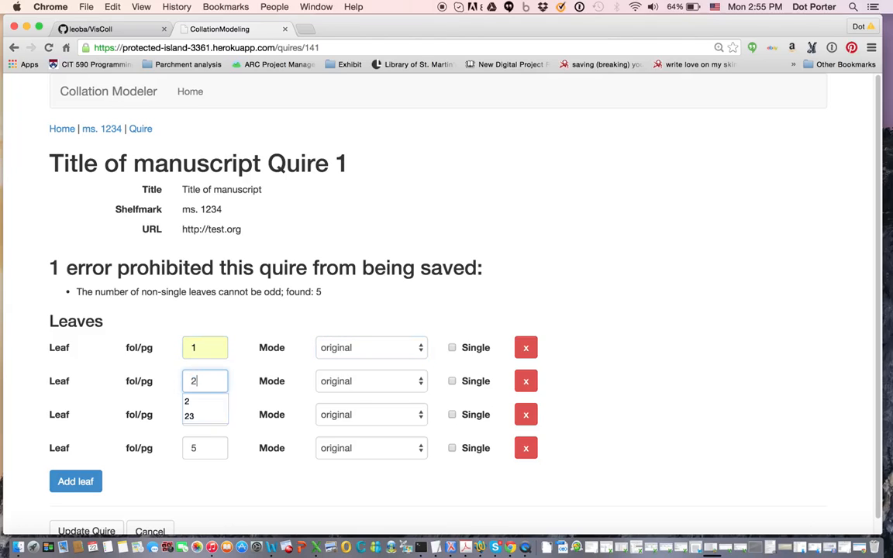
left_click(211, 400)
left_click(143, 418)
type("3")
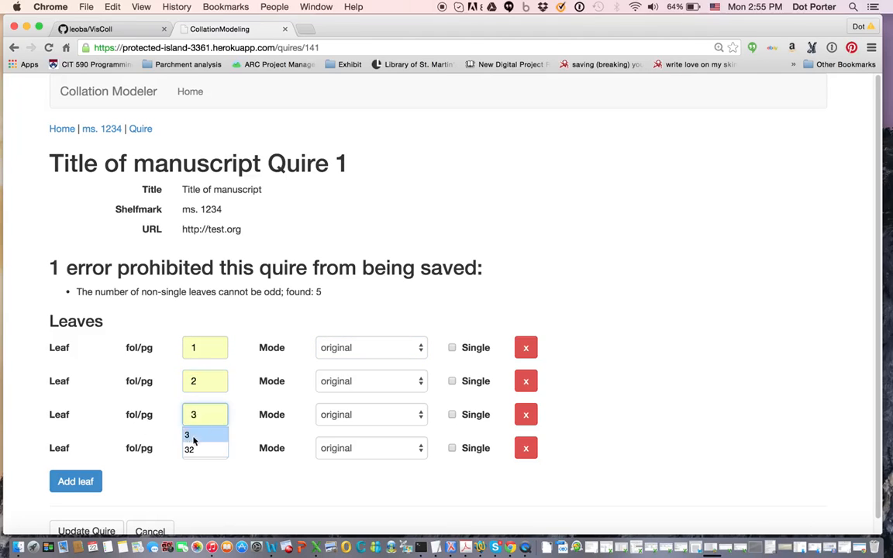
left_click(187, 431)
left_click(146, 452)
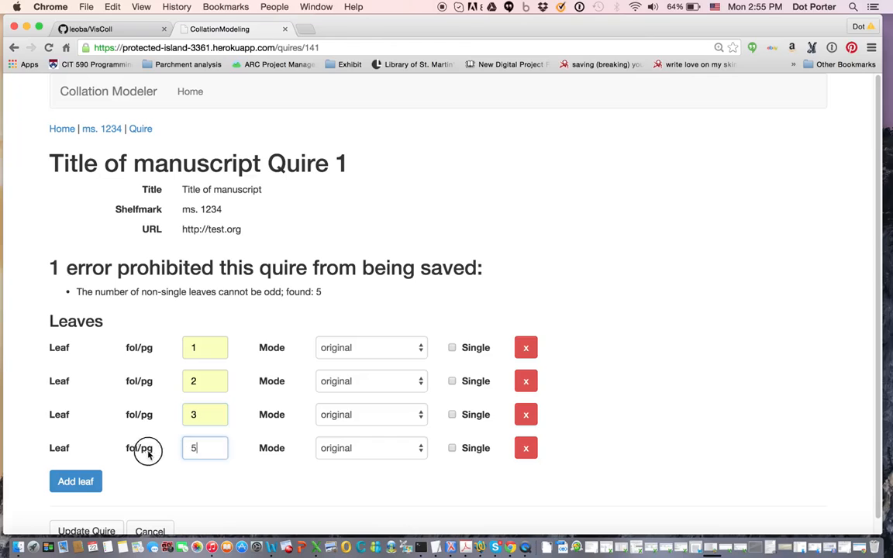
type("4")
left_click(192, 468)
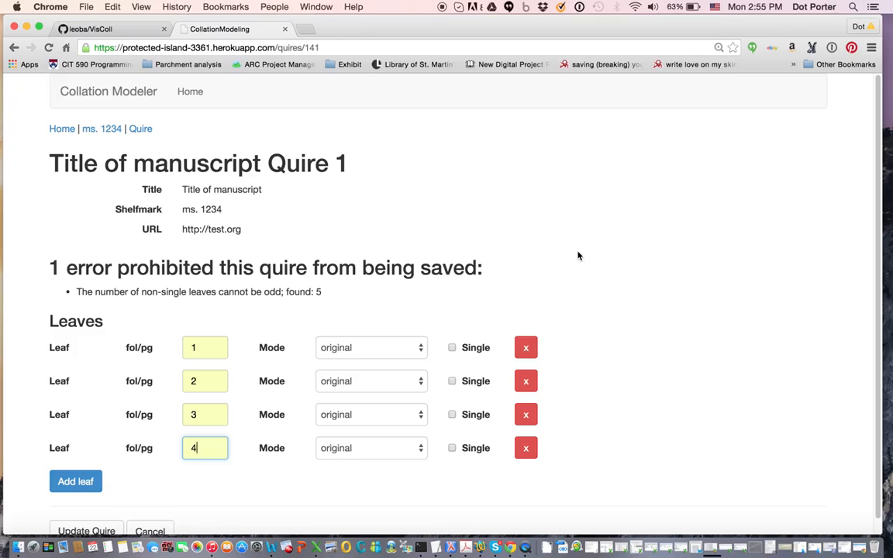
Step: Change the first two leaves to page numbering, with 1-2 for the first and 3-4 for the second
left_click(209, 344)
type("-2")
left_click(204, 379)
key("BackSpace")
type("3")
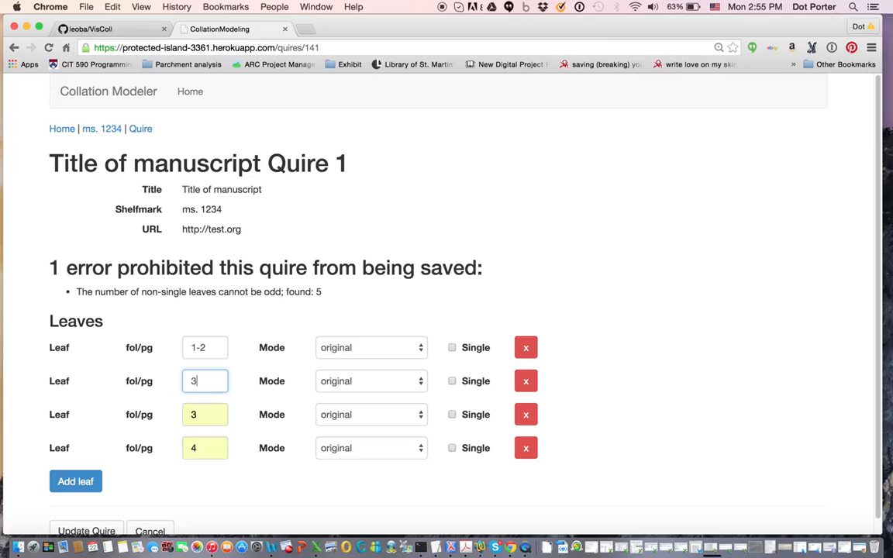
type("-4")
Step: Set the third leaf's pages to 5-6 and the fourth leaf's to 7-8, and save the quire
left_click(205, 414)
key("BackSpace")
type("-")
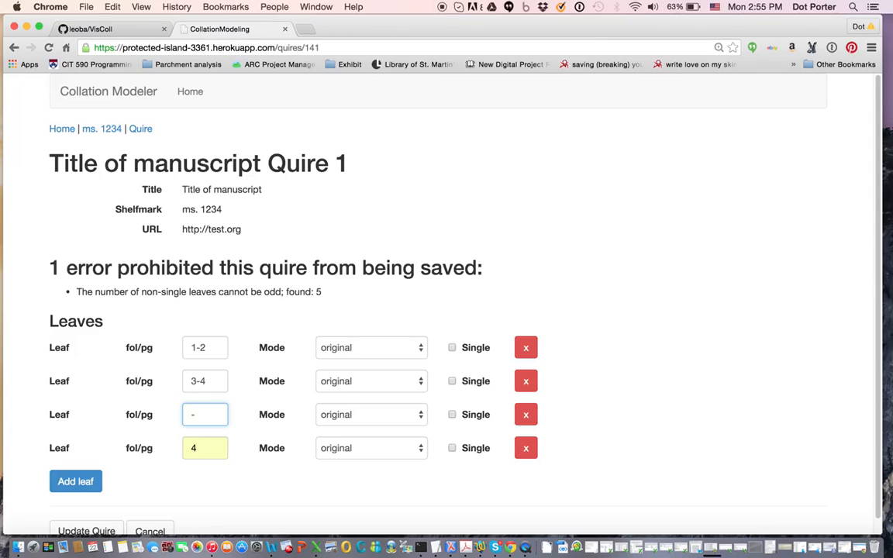
key("BackSpace")
type("5-6")
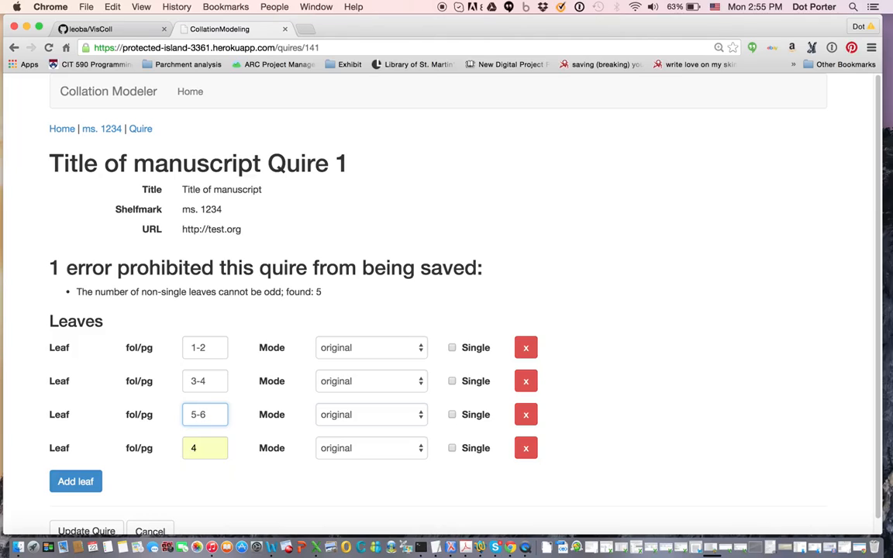
key("Tab")
double_click(197, 448)
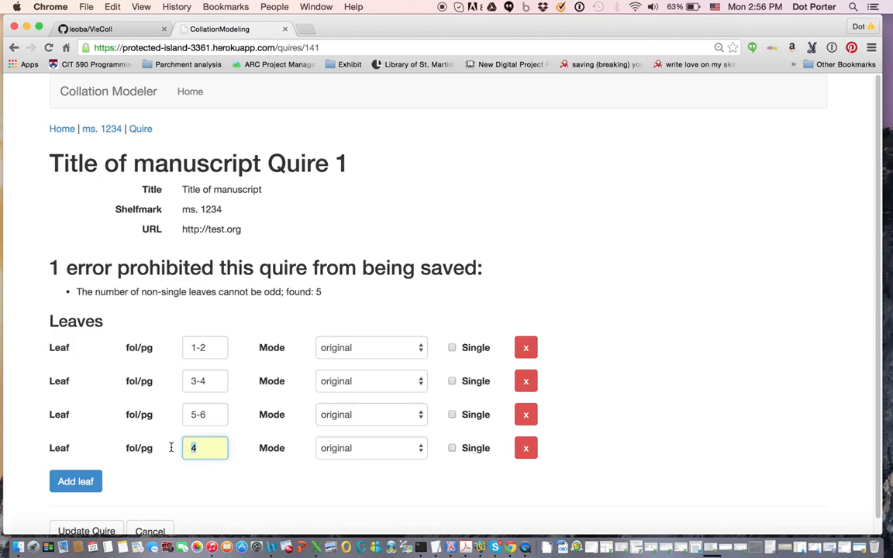
type("7-8")
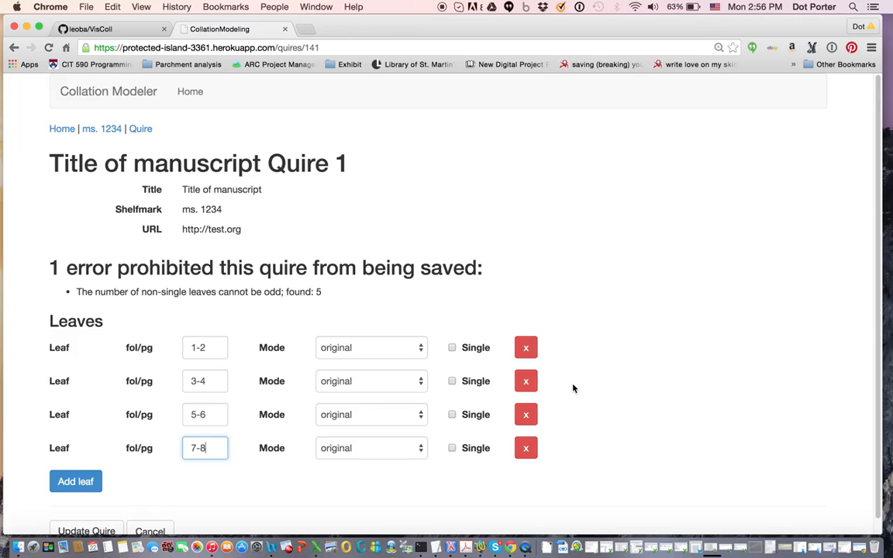
scroll(574, 389, "down", 1)
left_click(104, 517)
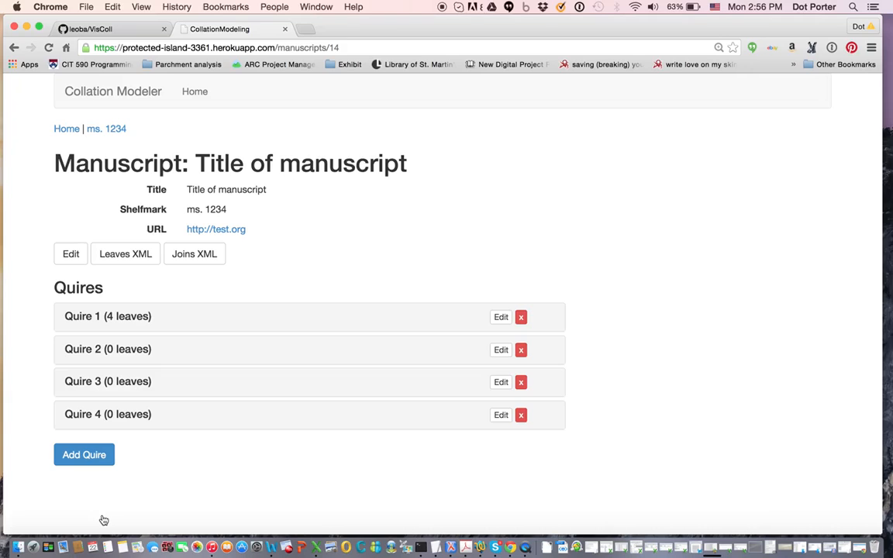
Step: Open the Illustrated Old English Hexateuch record from the manuscript list and look through its quires
left_click(68, 130)
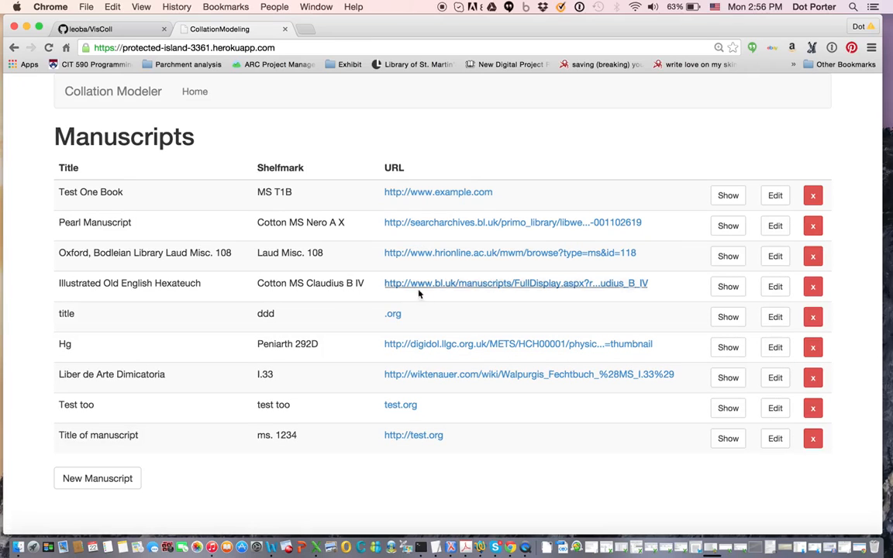
left_click(741, 294)
scroll(741, 296, "down", 3)
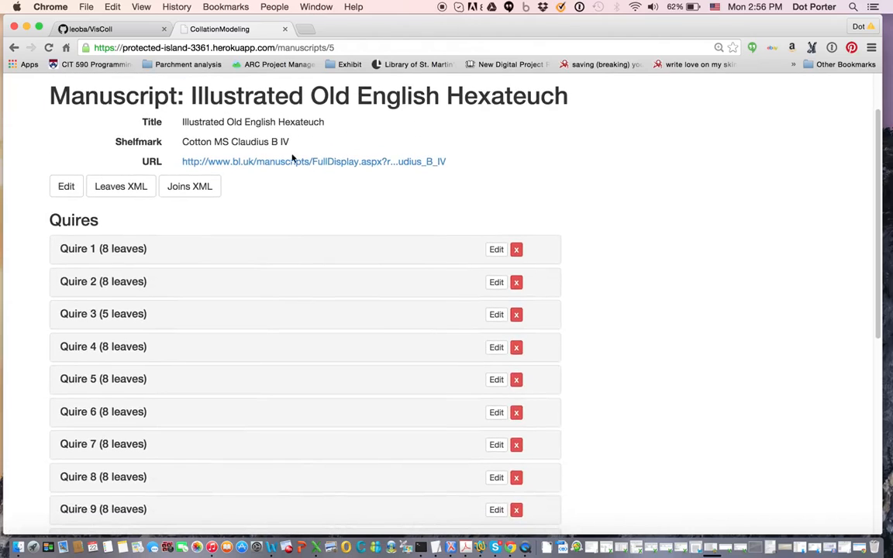
scroll(716, 326, "down", 10)
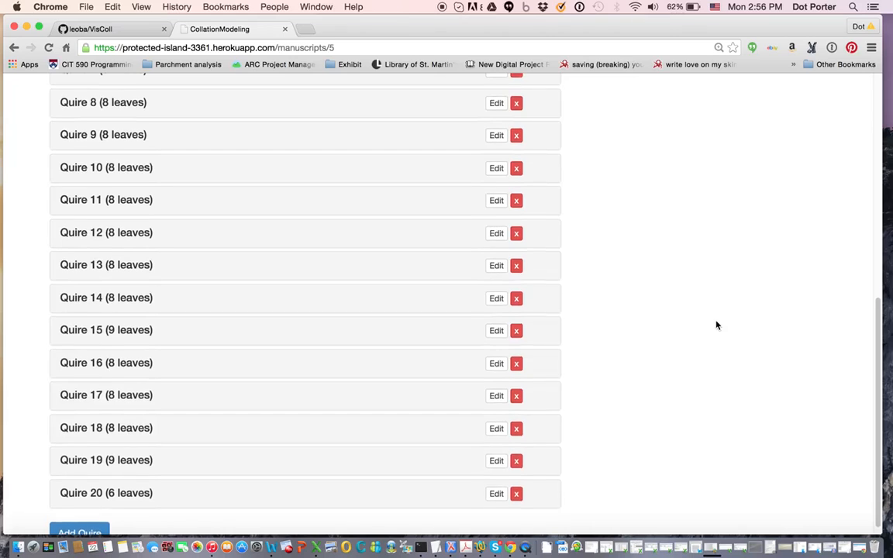
Step: Examine the folio numbers, modes and single settings of Quire 19's leaves, and leave the quire without saving
left_click(498, 463)
scroll(682, 365, "down", 3)
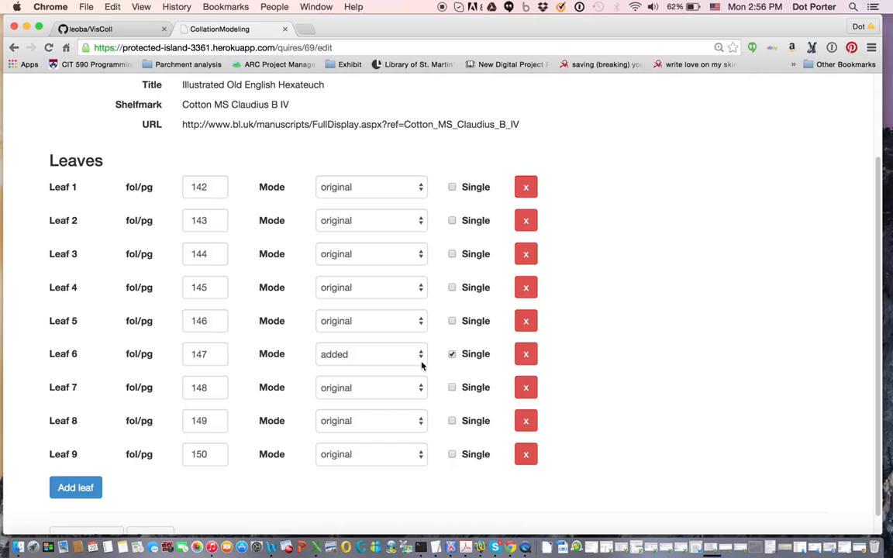
scroll(422, 365, "down", 1)
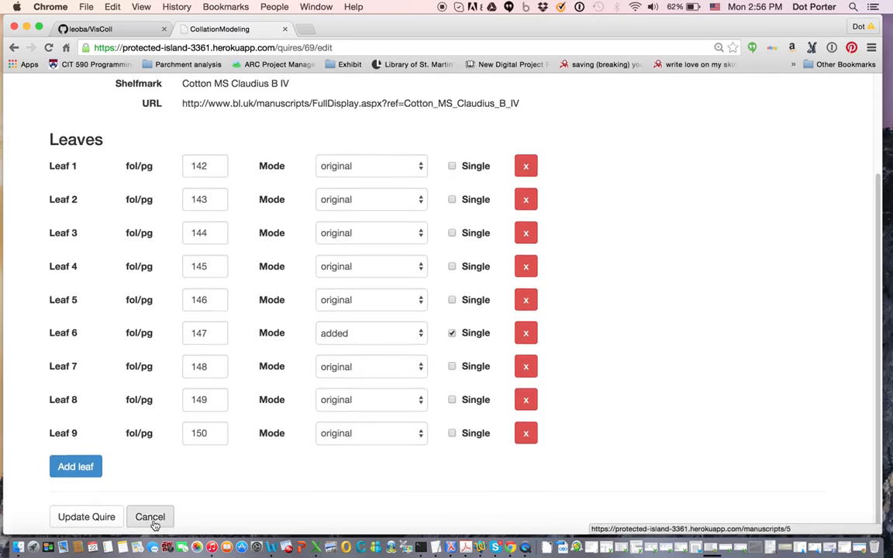
left_click(152, 520)
Step: Generate the leaves XML for the Illustrated Old English Hexateuch manuscript
scroll(741, 318, "down", 4)
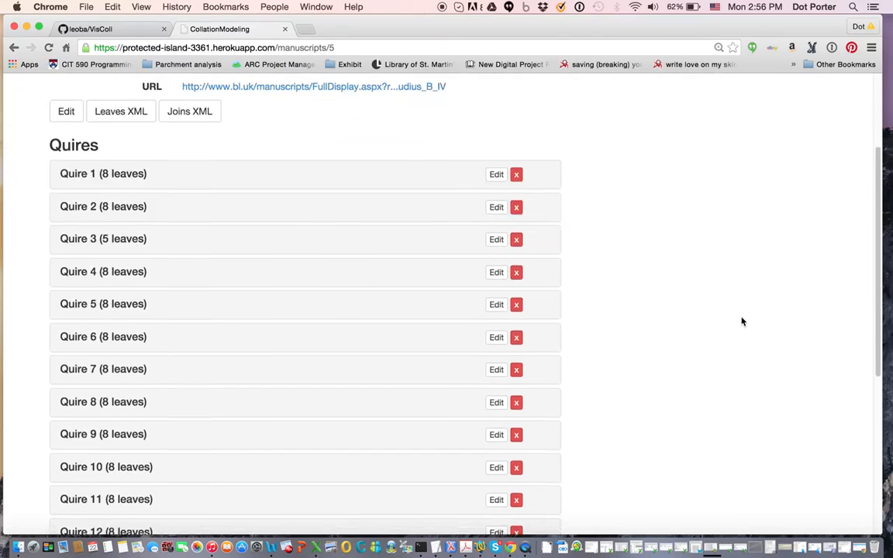
scroll(742, 321, "up", 4)
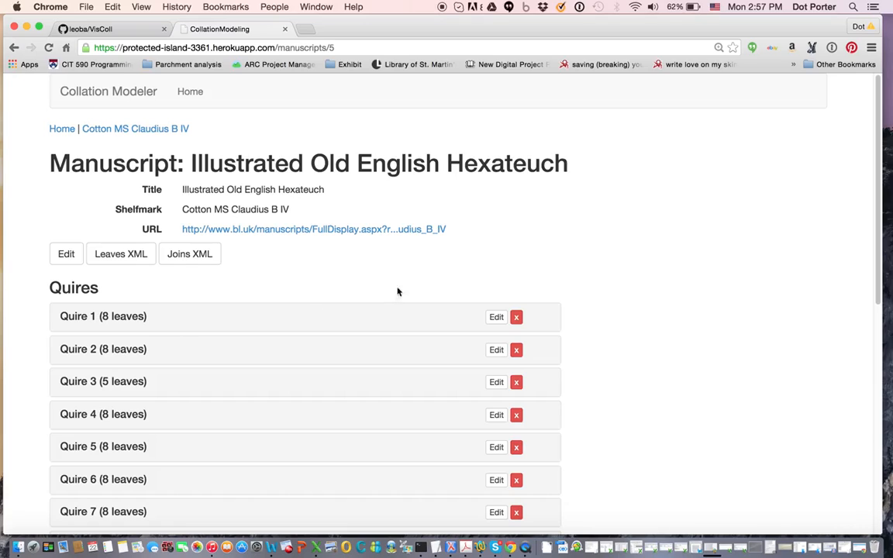
left_click(130, 261)
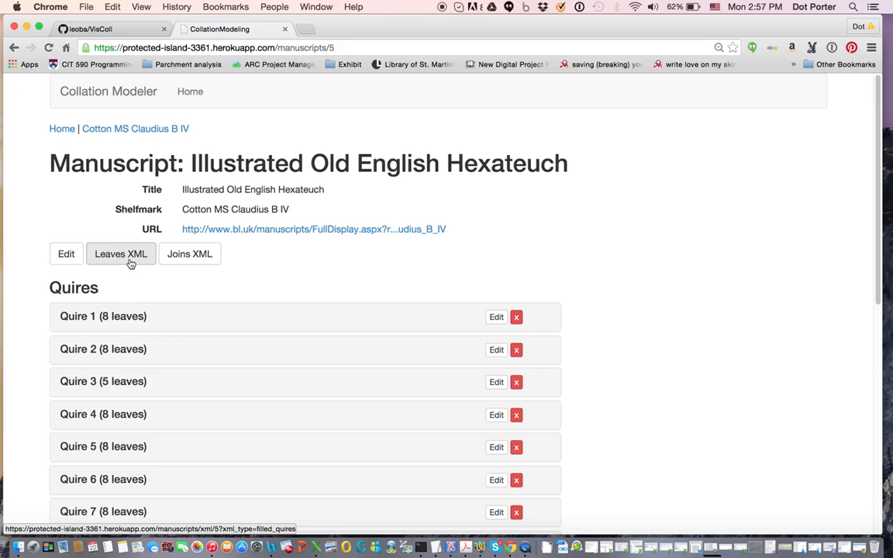